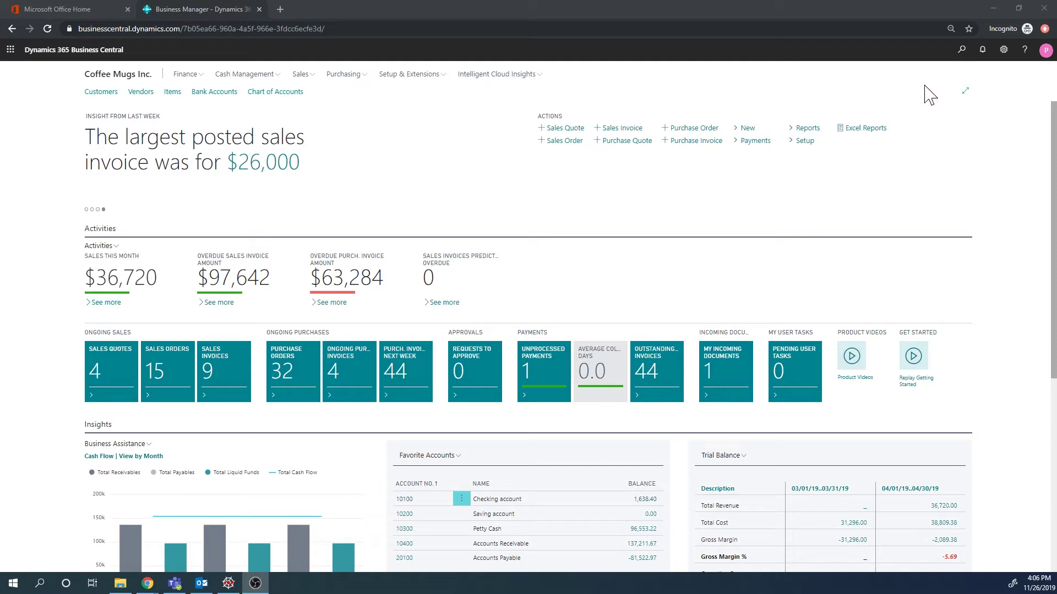
Step: Search for 'contacts' and open the Contacts list
left_click(962, 51)
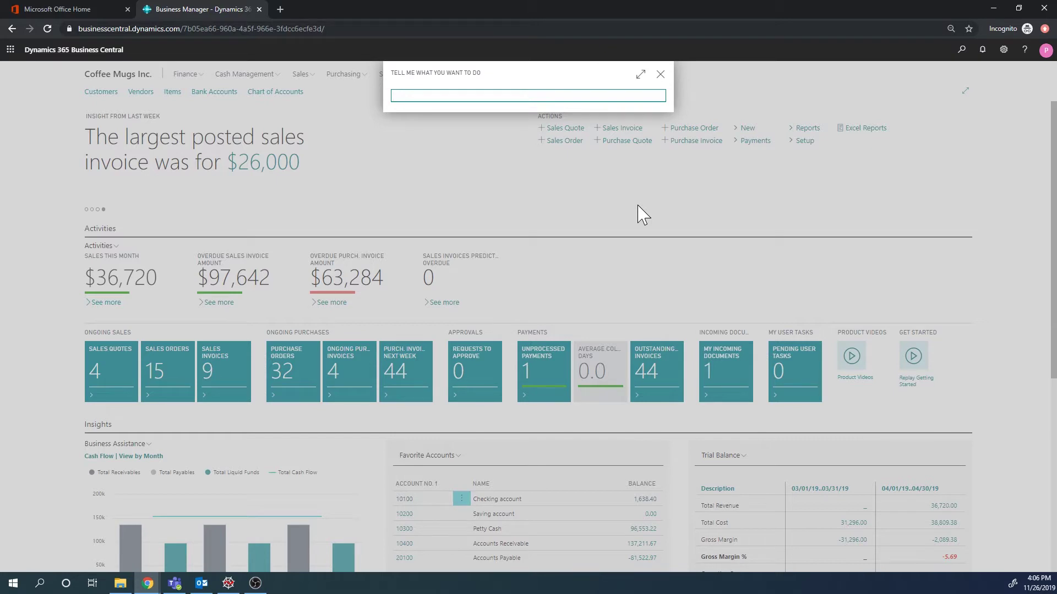
type("contacts")
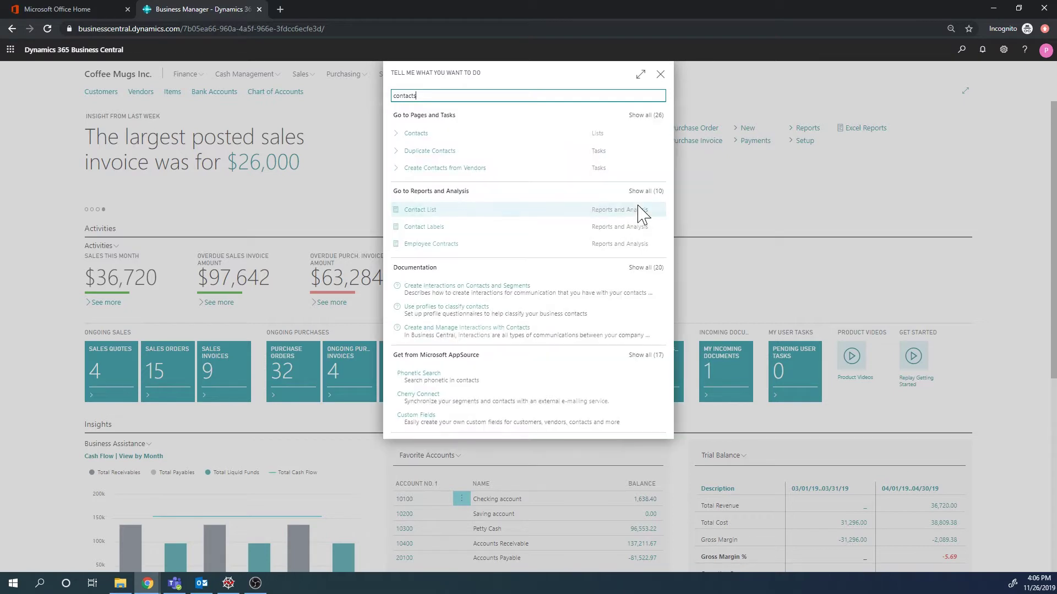
left_click(415, 134)
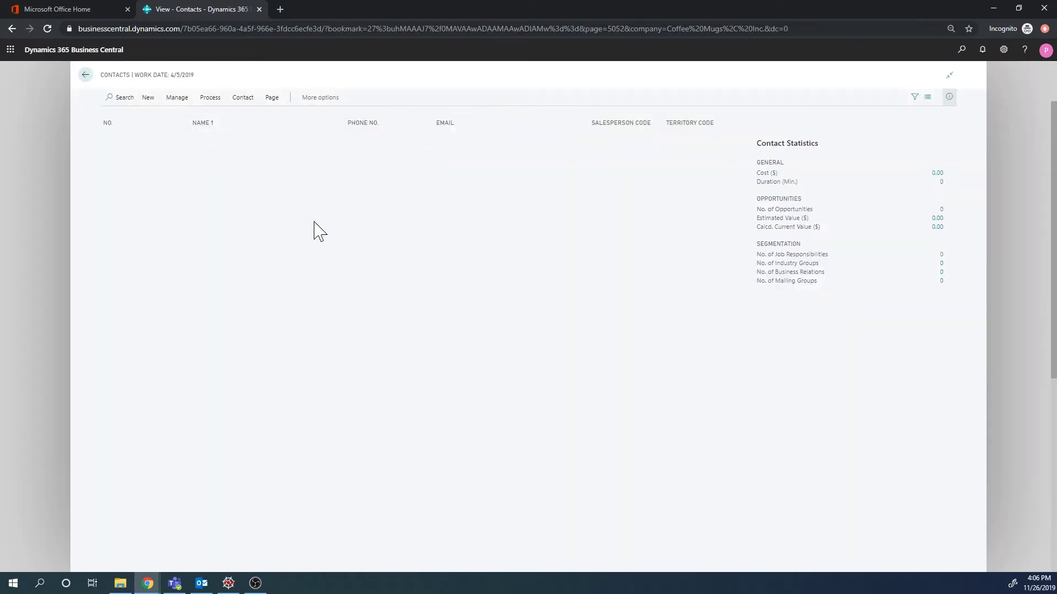
scroll(320, 229, "down", 1)
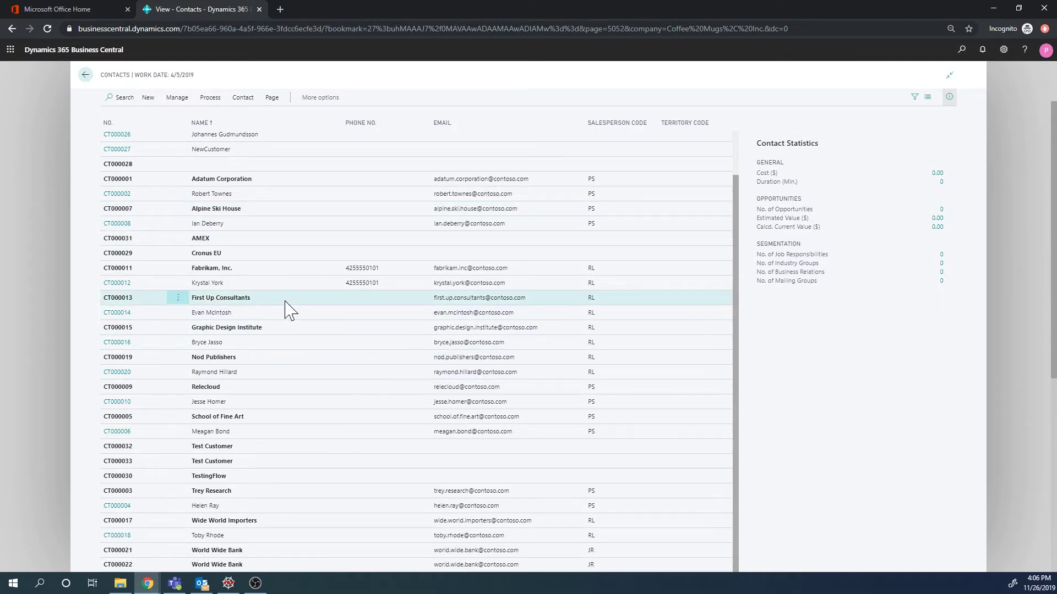
Step: Open the Alpine Ski House contact card, CT000007
left_click(279, 208)
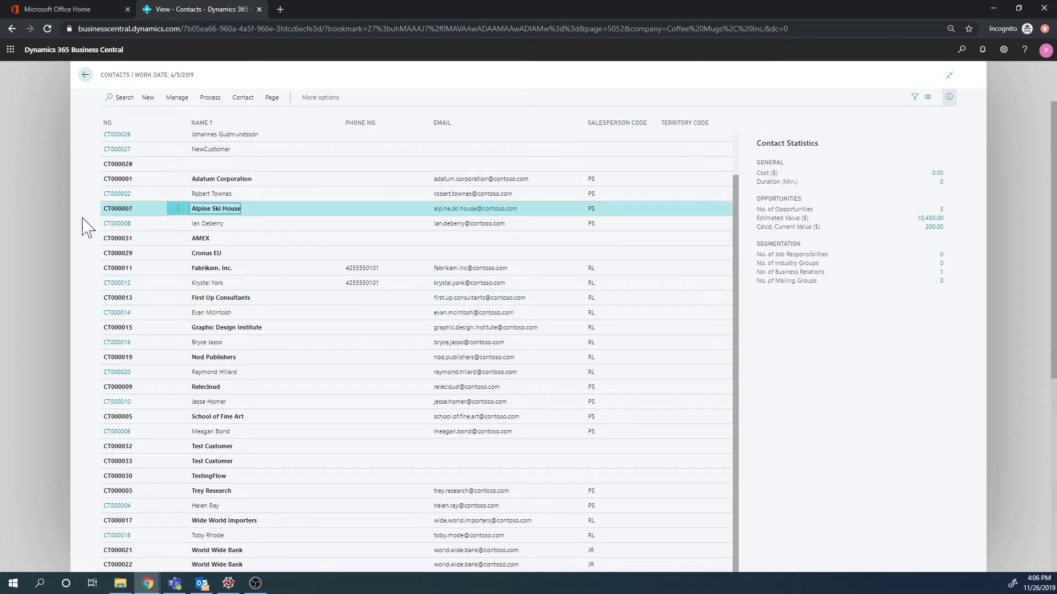
left_click(117, 208)
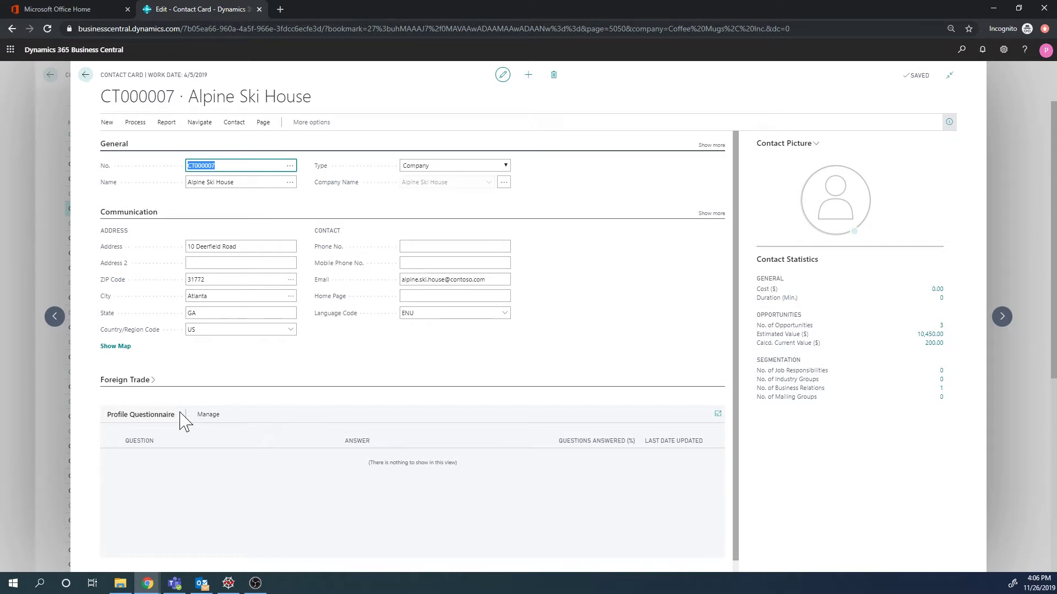
scroll(283, 423, "down", 1)
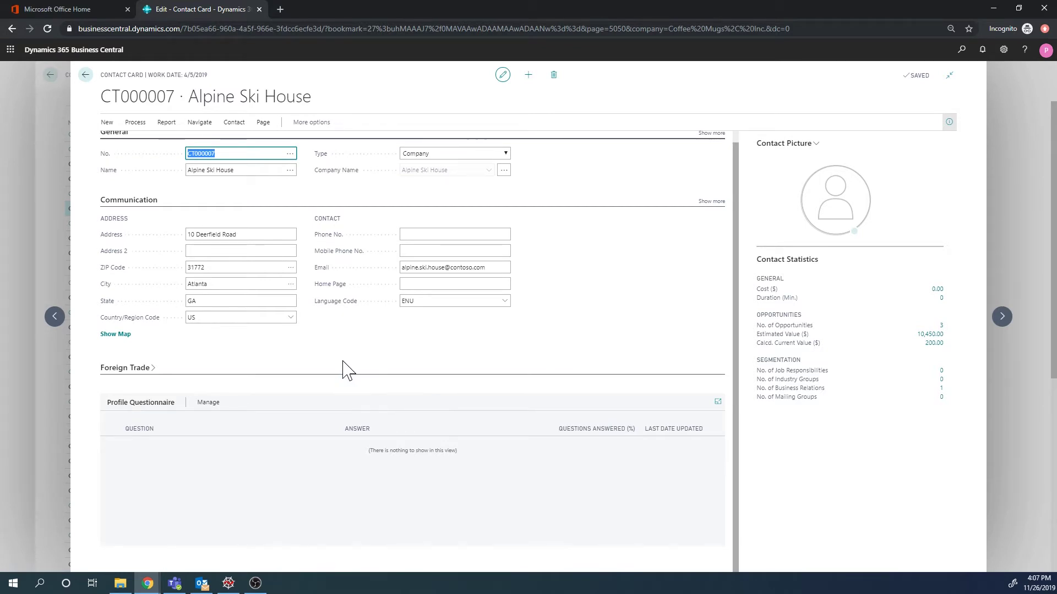
scroll(348, 369, "up", 1)
scroll(347, 369, "up", 1)
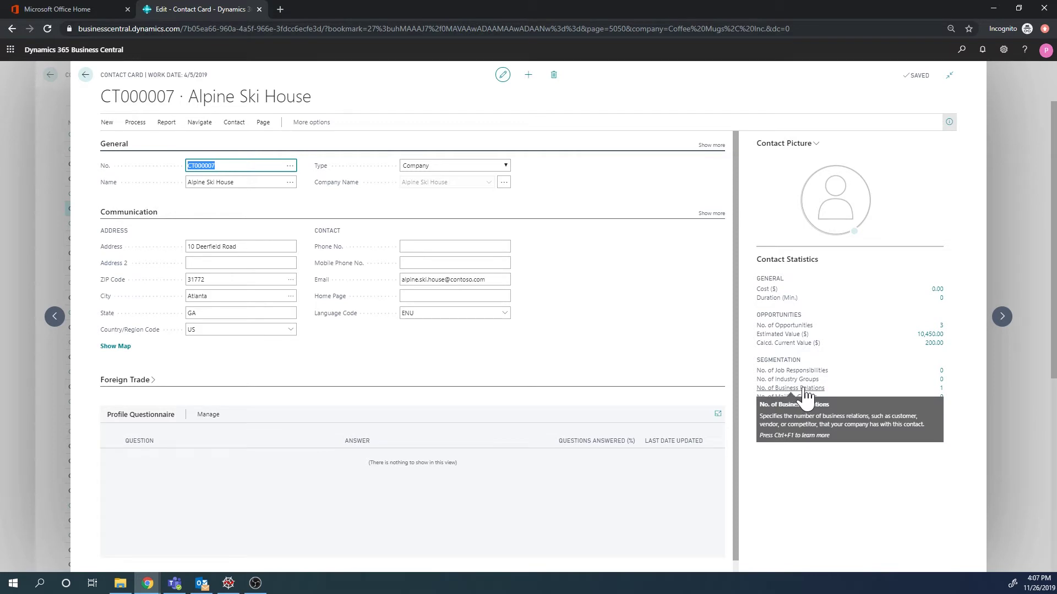
Step: View linked customer 40000 from the contact card, then return to CT000007
left_click(941, 388)
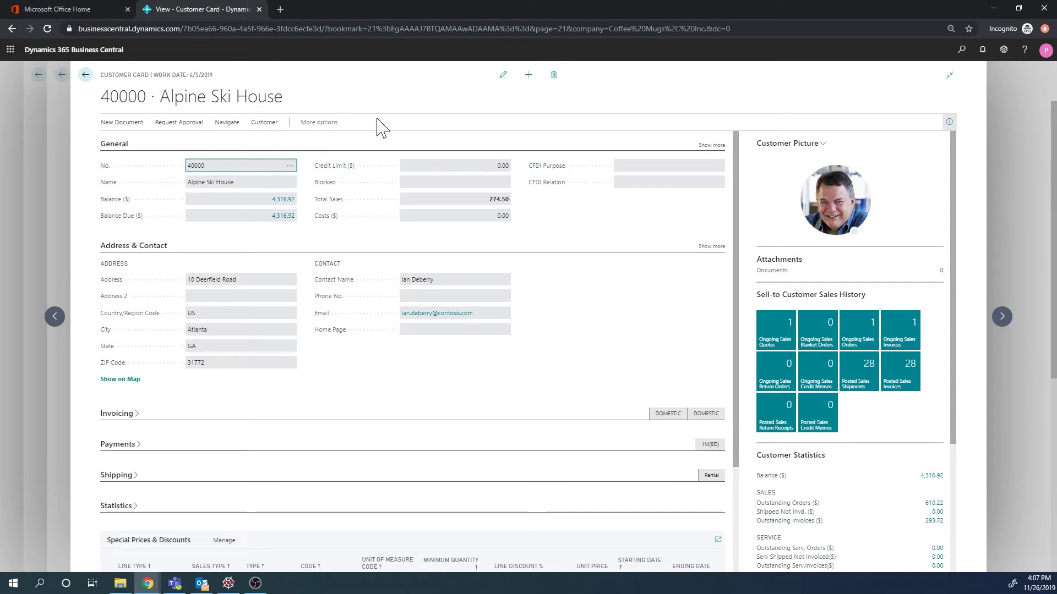
left_click(85, 75)
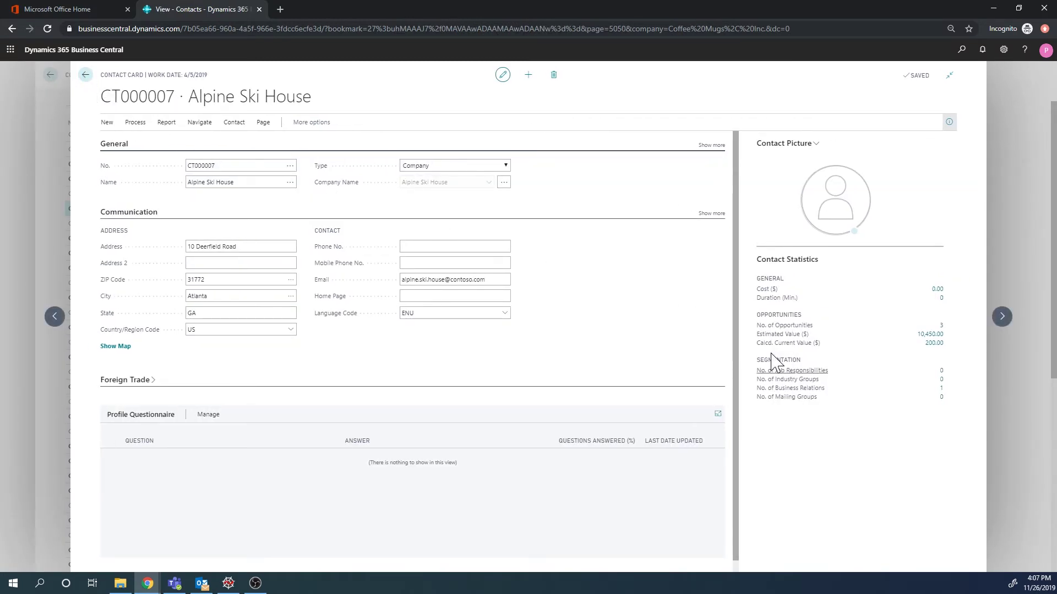
Step: Back out through the Contacts list to the Coffee Mugs Inc. dashboard
left_click(86, 75)
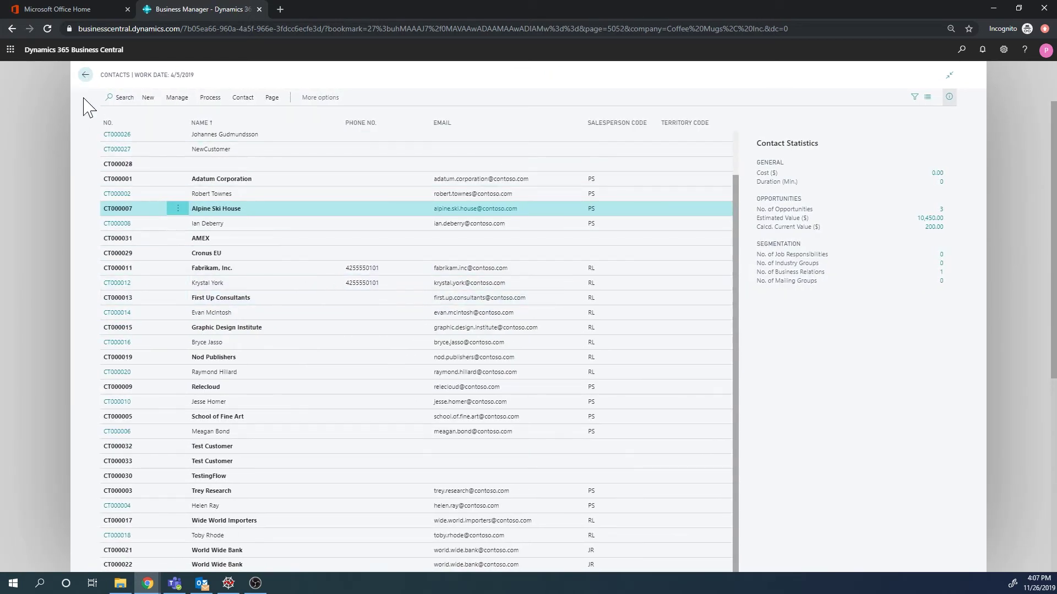
left_click(86, 75)
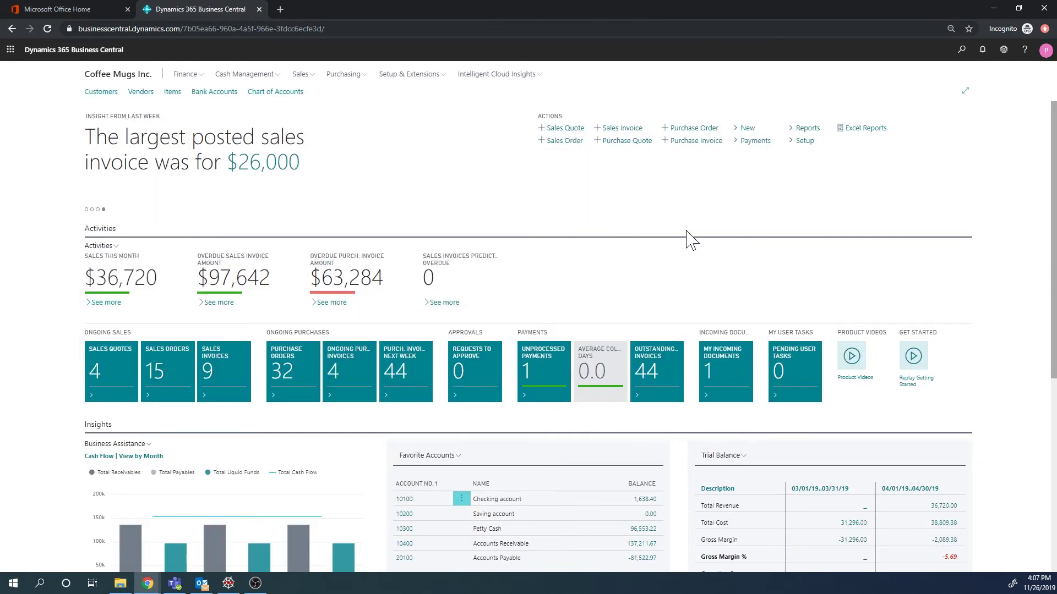
Step: Search 'customer' and open Alpine Ski House's customer card 40000 from Customers
left_click(961, 50)
type("cust")
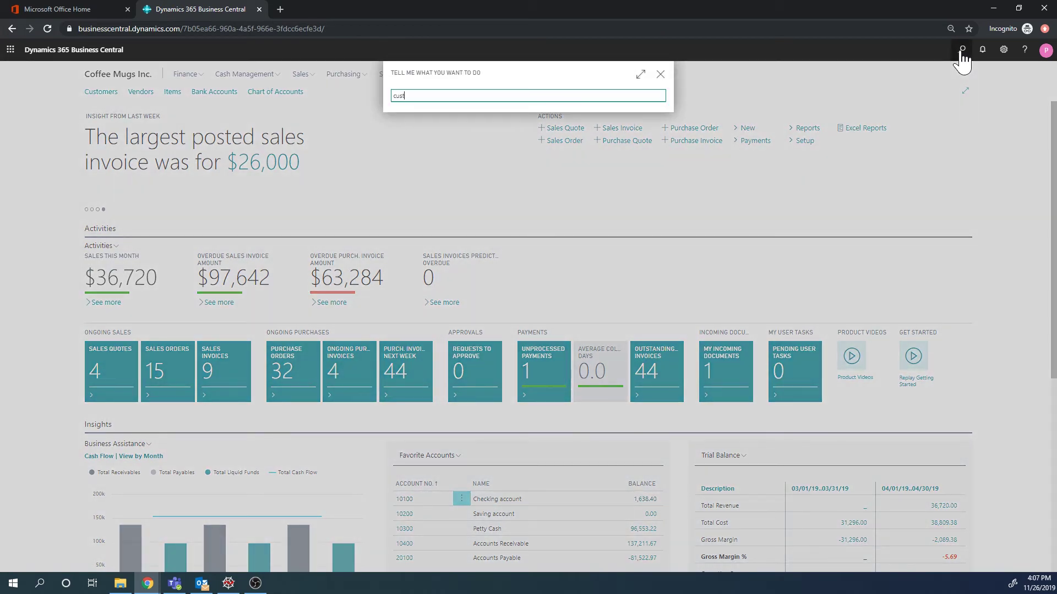
type("omer")
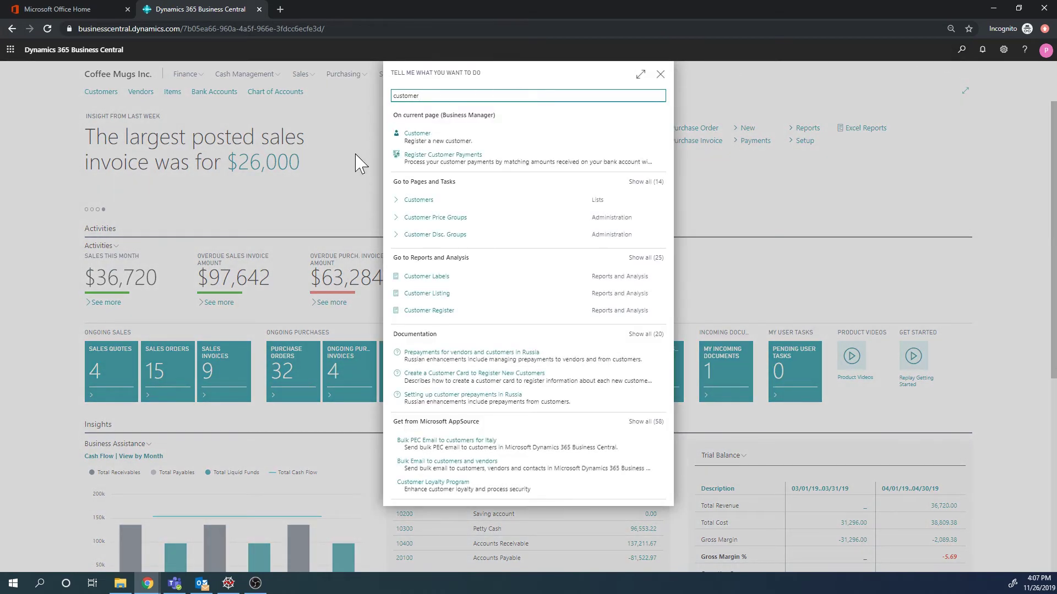
left_click(419, 200)
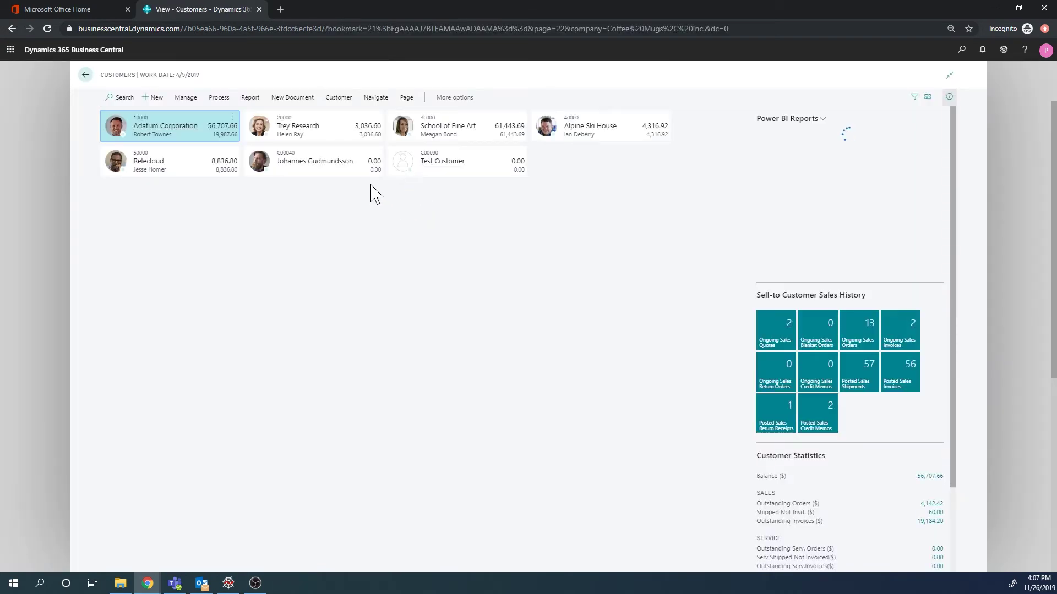
left_click(613, 130)
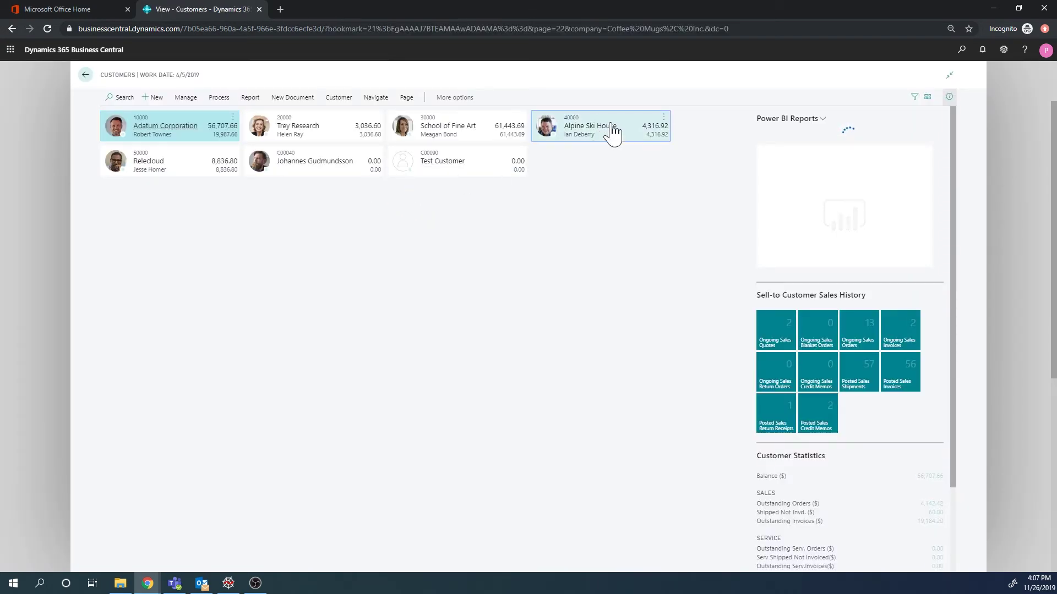
left_click(613, 130)
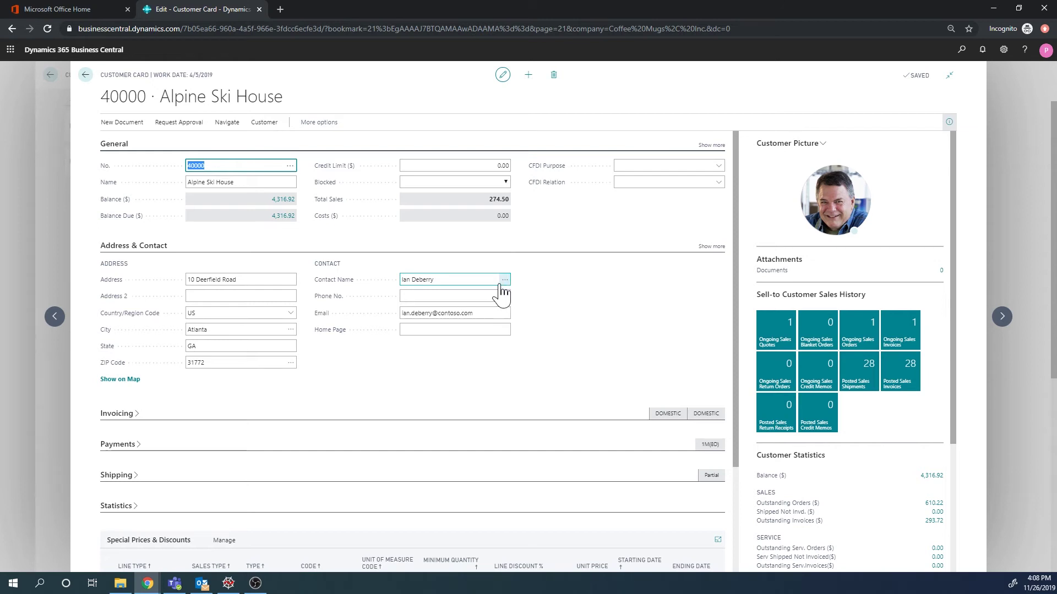
left_click(450, 279)
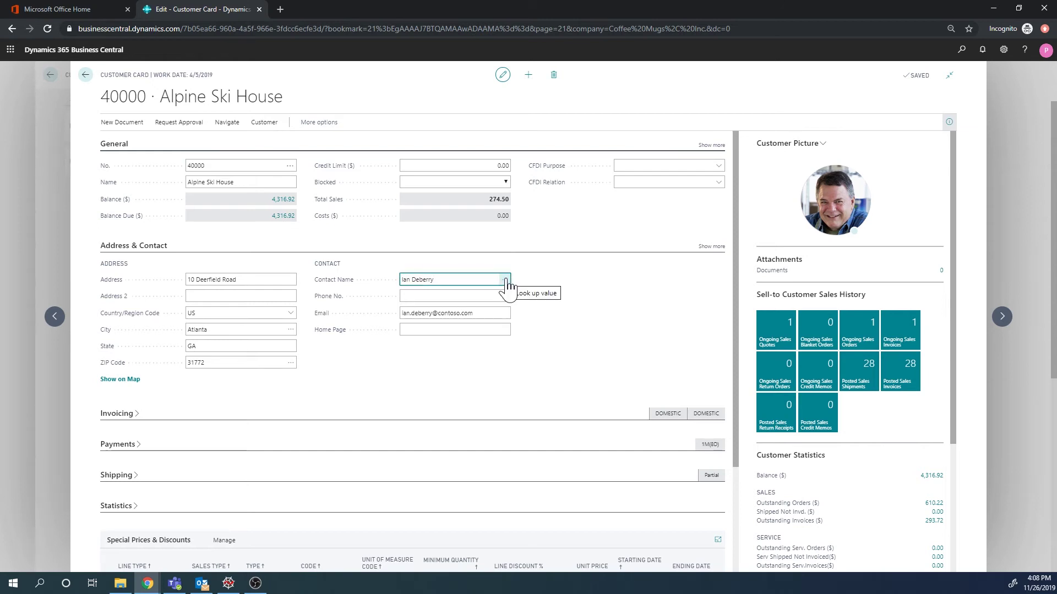
left_click(504, 281)
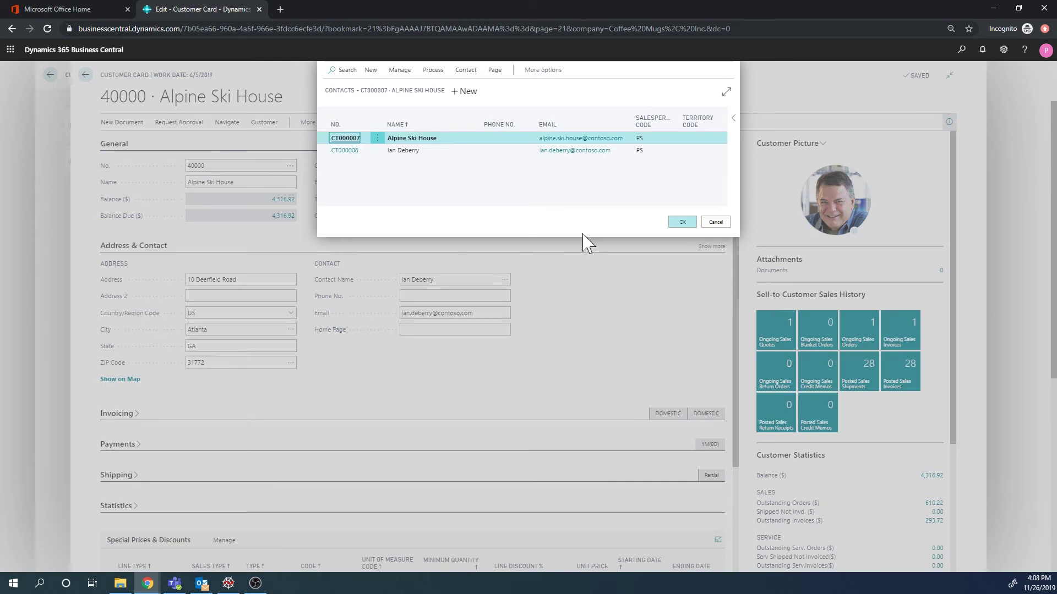